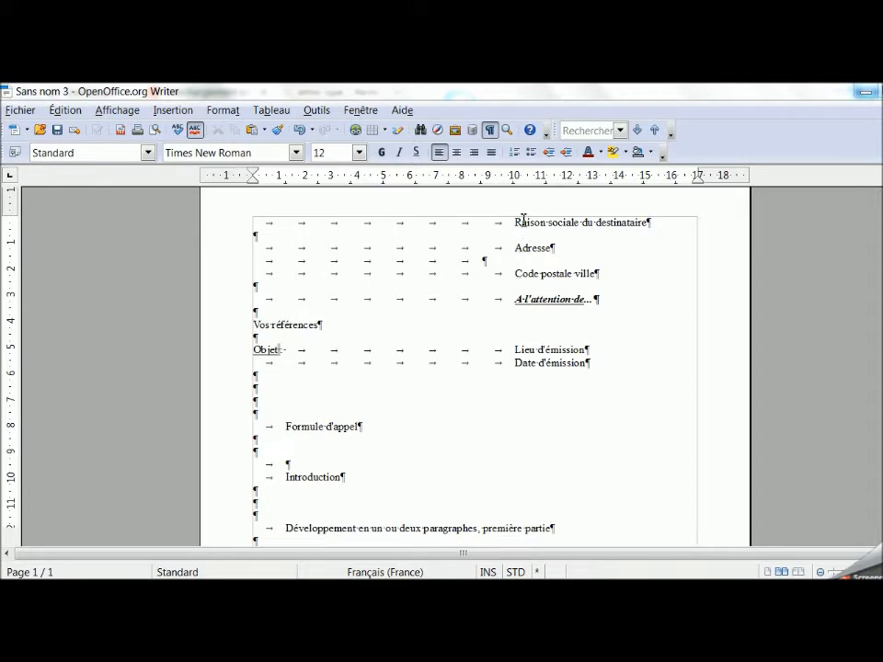
Examine the letter template's layout from the recipient block down to the signature, with and without non-printing characters
drag(515, 222, 658, 223)
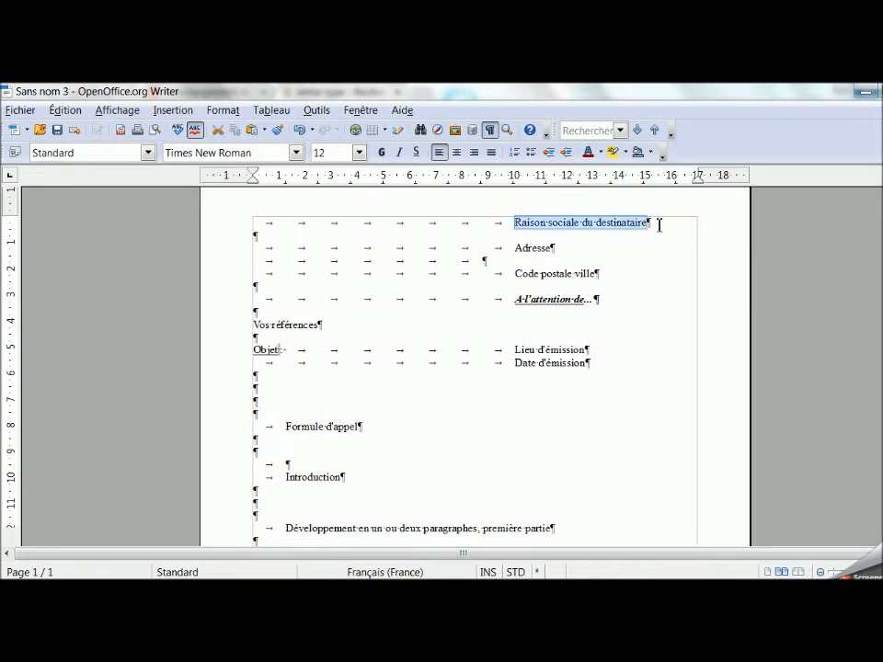
click(658, 224)
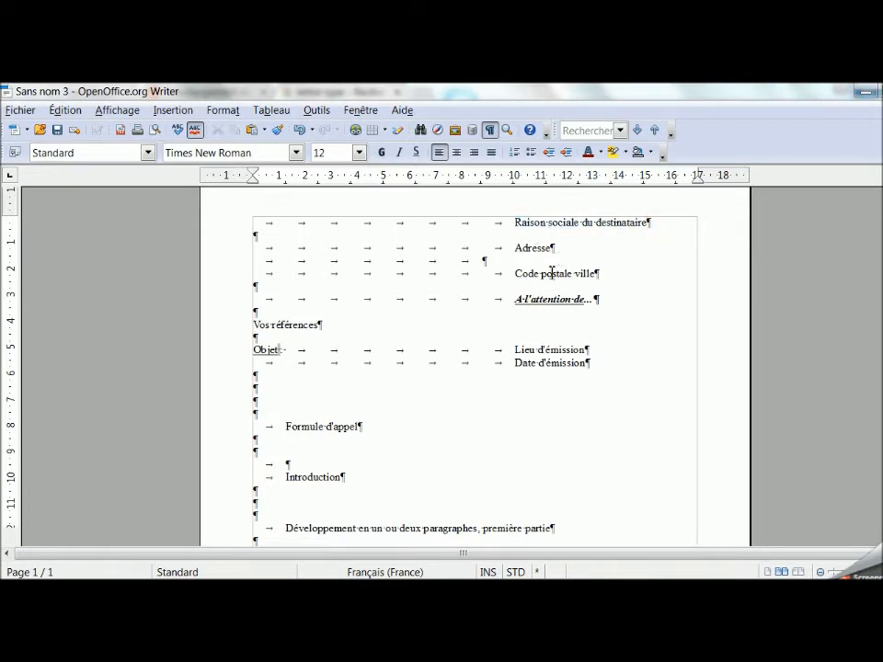
drag(516, 221, 611, 278)
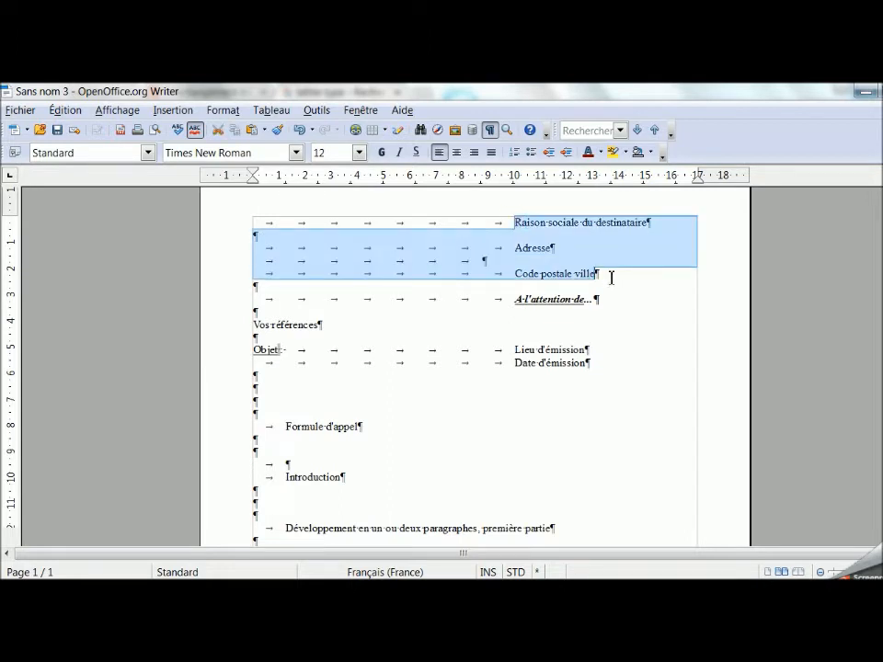
click(610, 278)
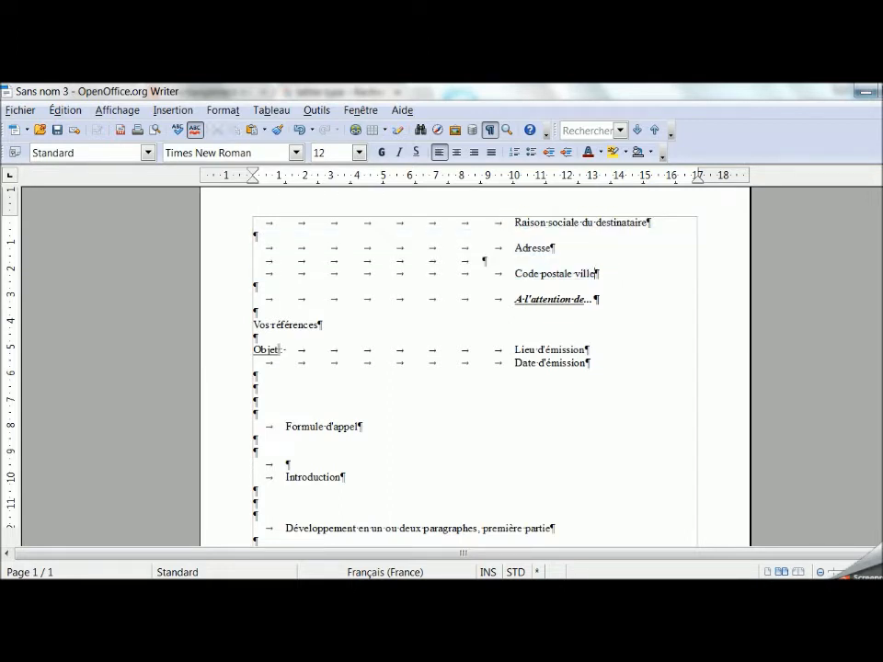
scroll(475, 368, down, 1)
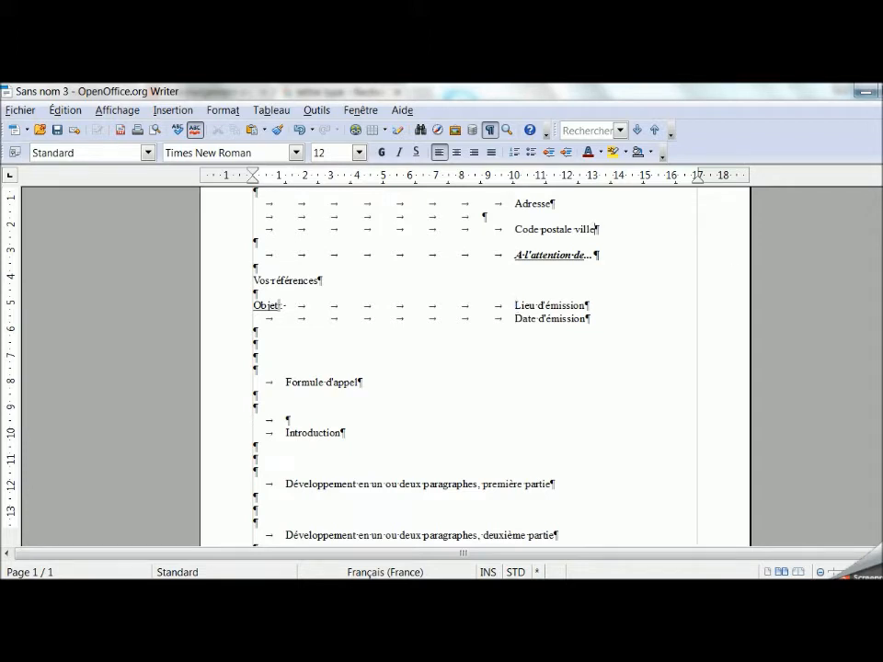
scroll(475, 368, up, 3)
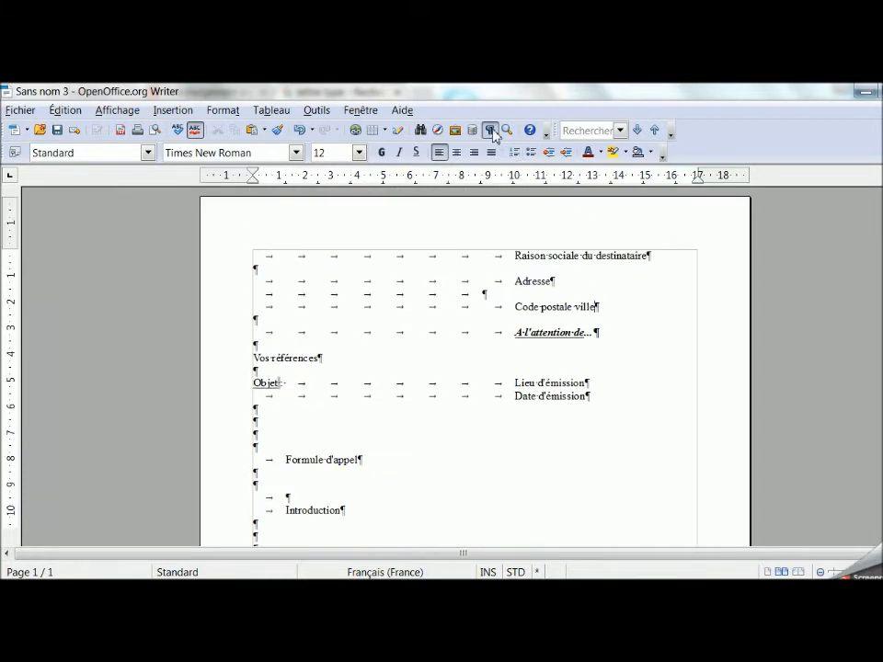
click(492, 132)
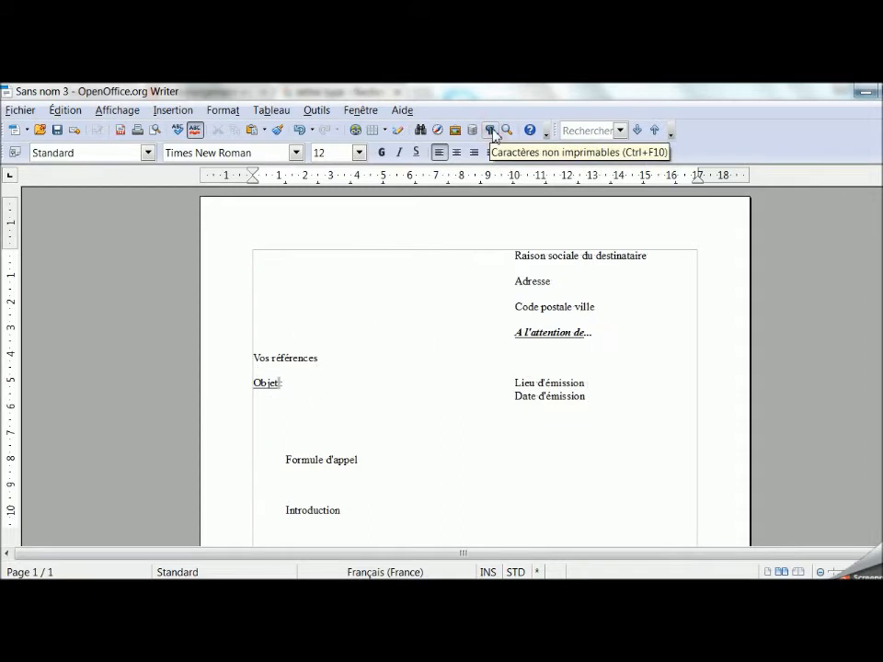
click(492, 131)
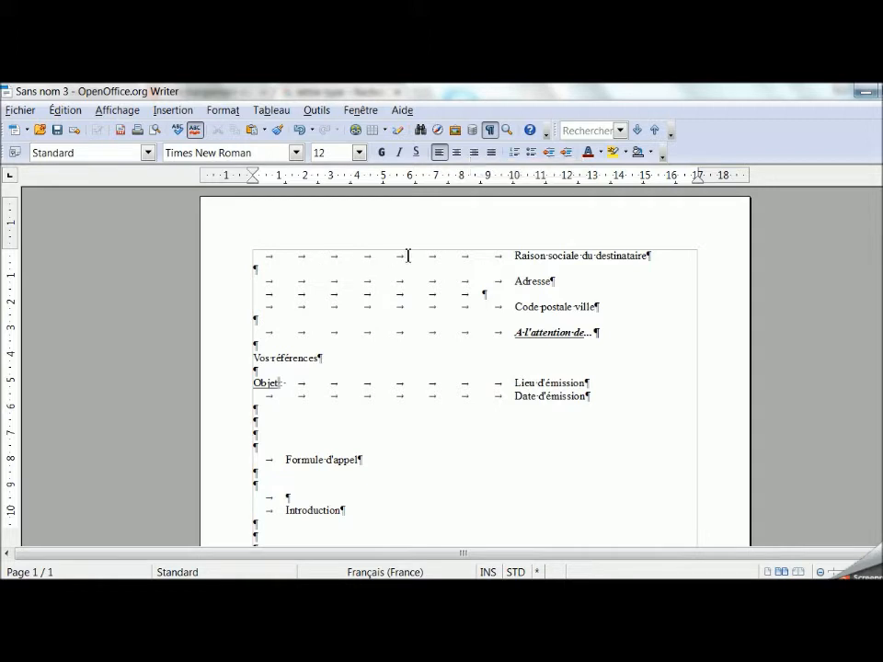
click(516, 258)
scroll(483, 252, down, 5)
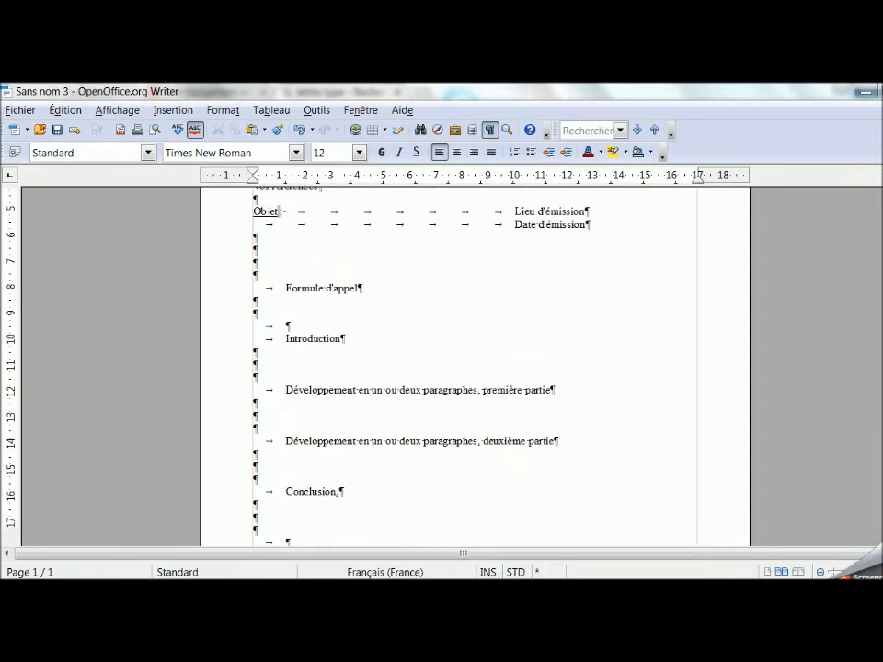
scroll(475, 366, down, 4)
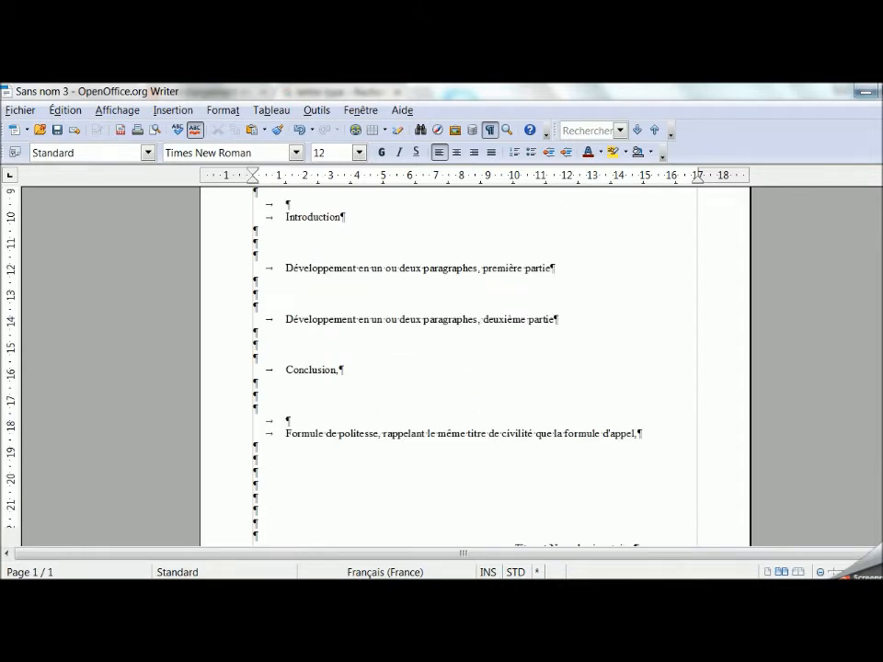
scroll(475, 366, down, 3)
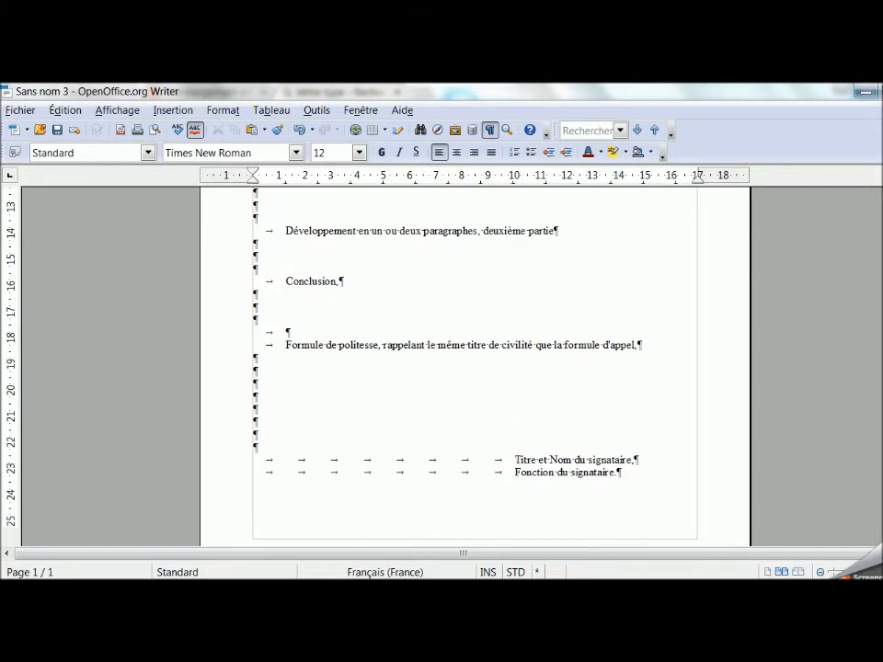
scroll(474, 368, up, 10)
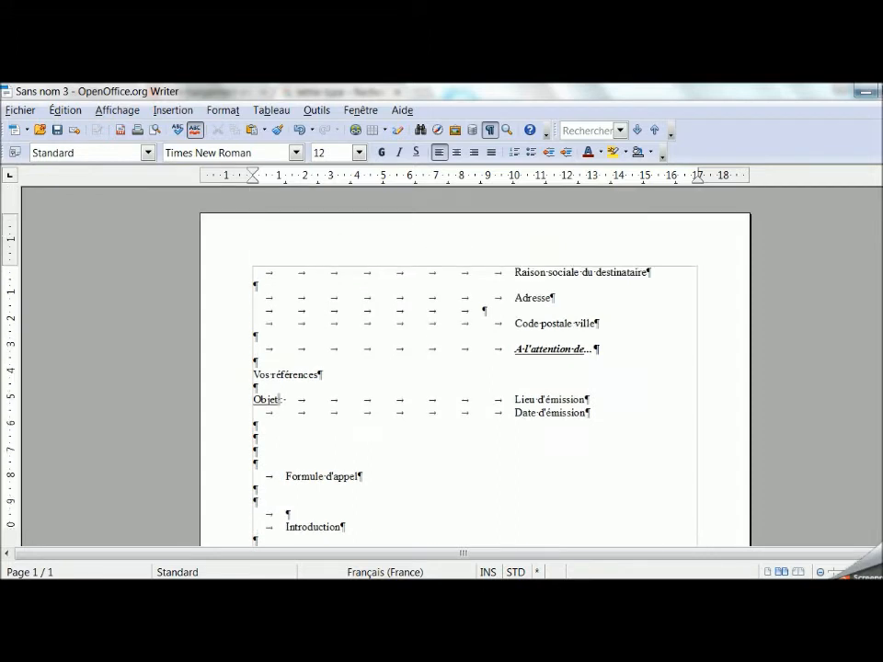
Set the page's top margin to 1 cm and its right margin to 2.5 cm in the page style
right_click(498, 241)
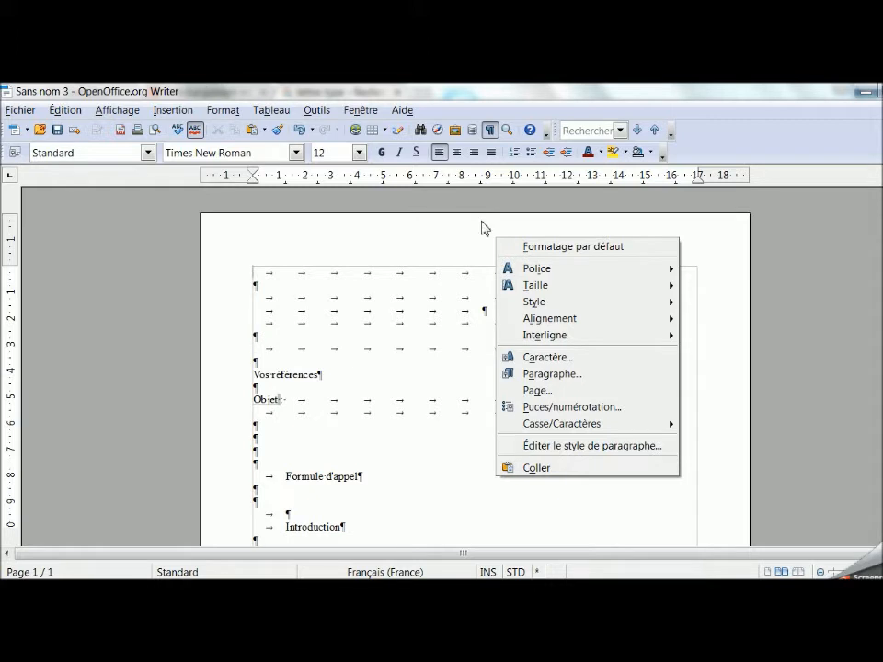
click(554, 391)
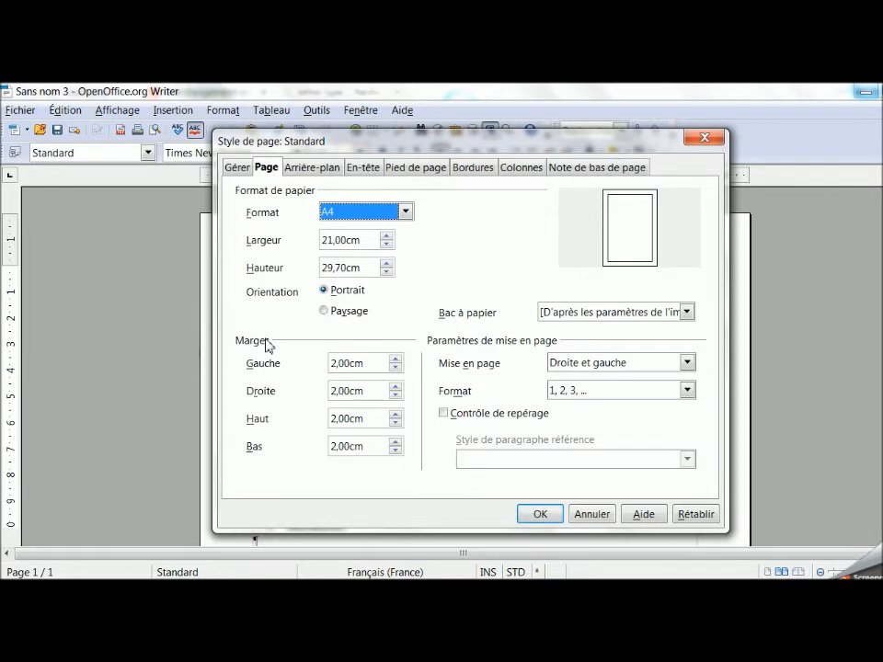
click(338, 419)
key(BackSpace)
text(1)
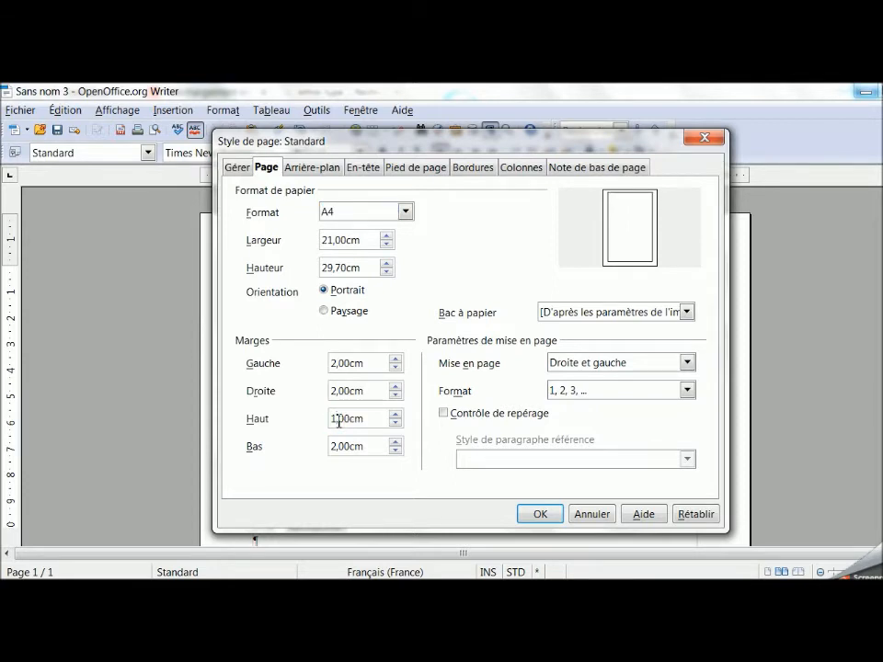
drag(346, 391, 351, 391)
key(BackSpace)
key(BackSpace)
text(50)
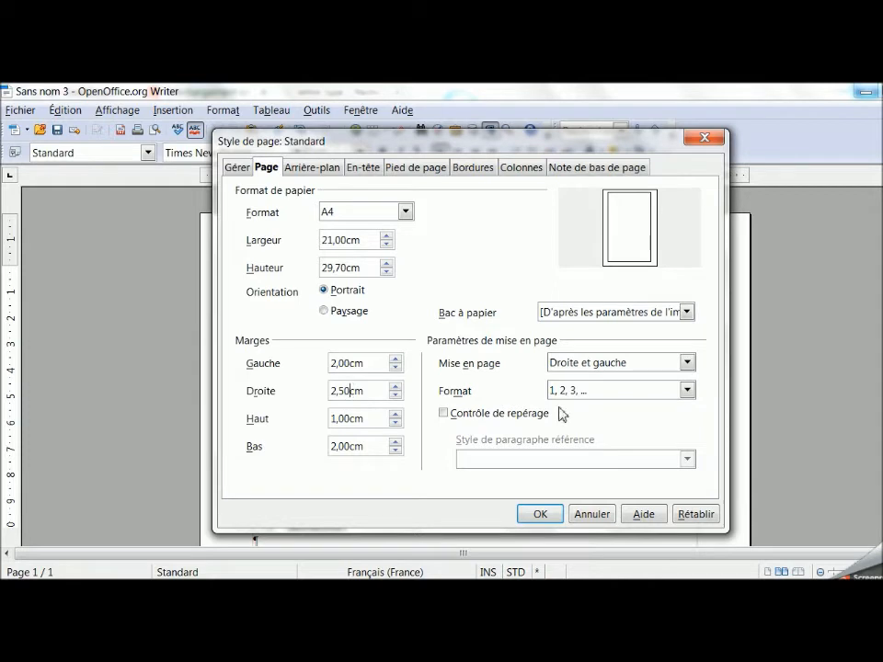
click(541, 515)
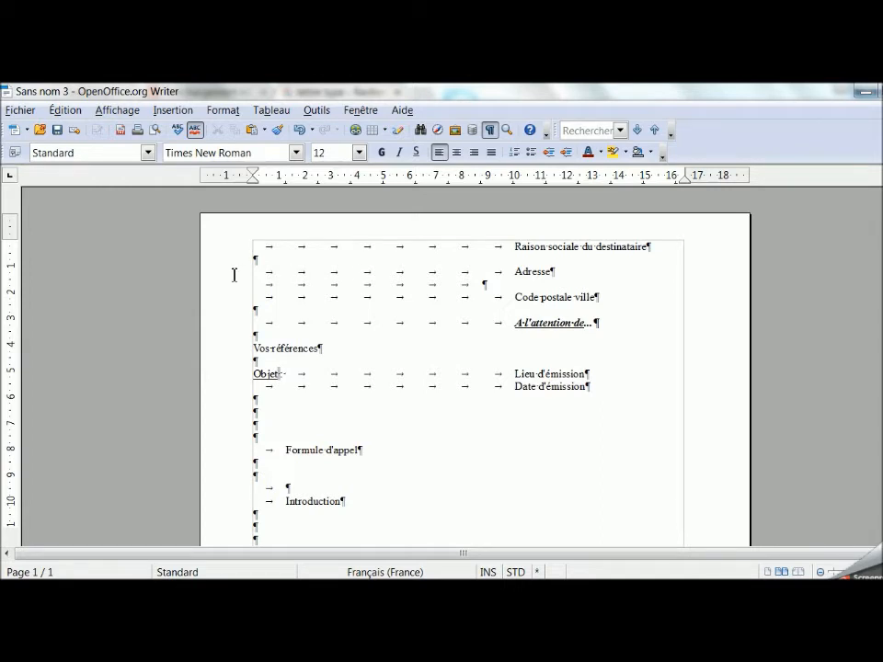
Activate the header in the Standard page style, keeping its default spacing and height
right_click(346, 231)
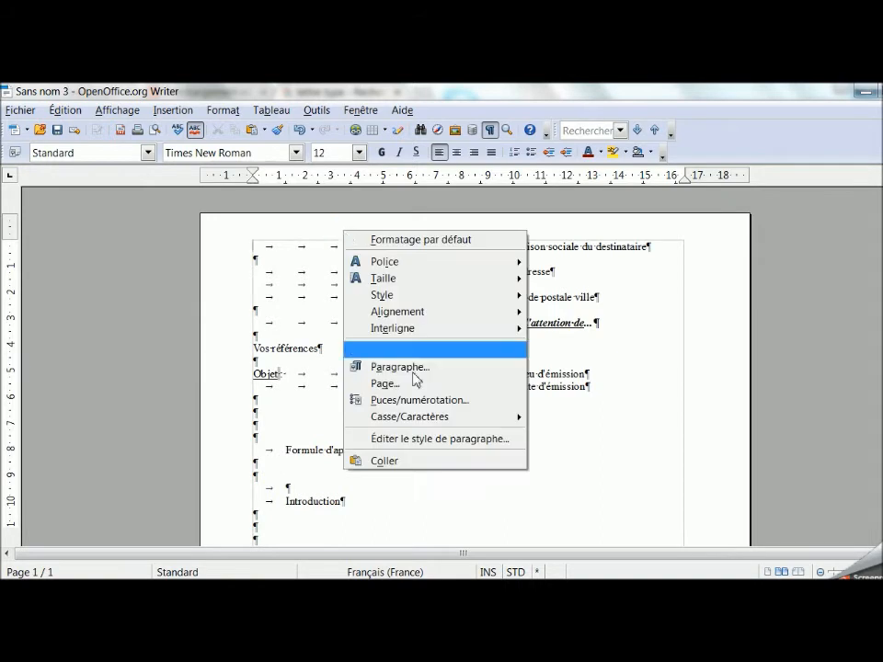
click(411, 386)
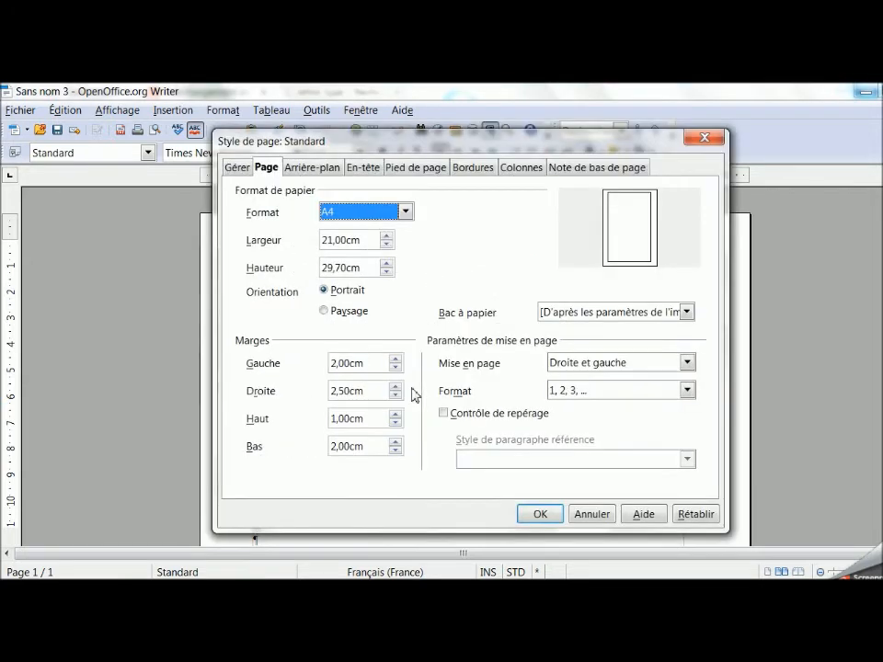
click(371, 170)
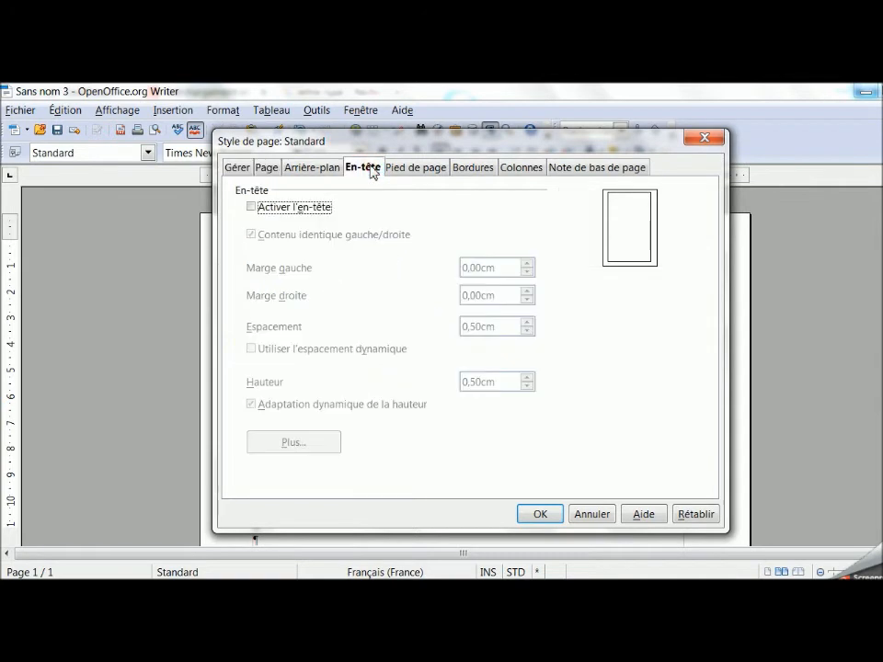
click(252, 208)
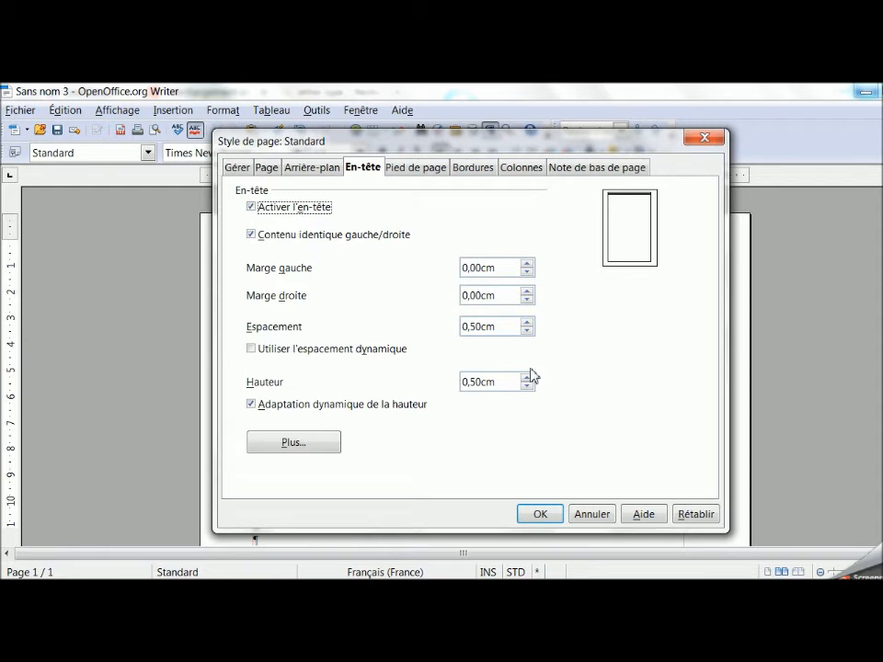
click(539, 515)
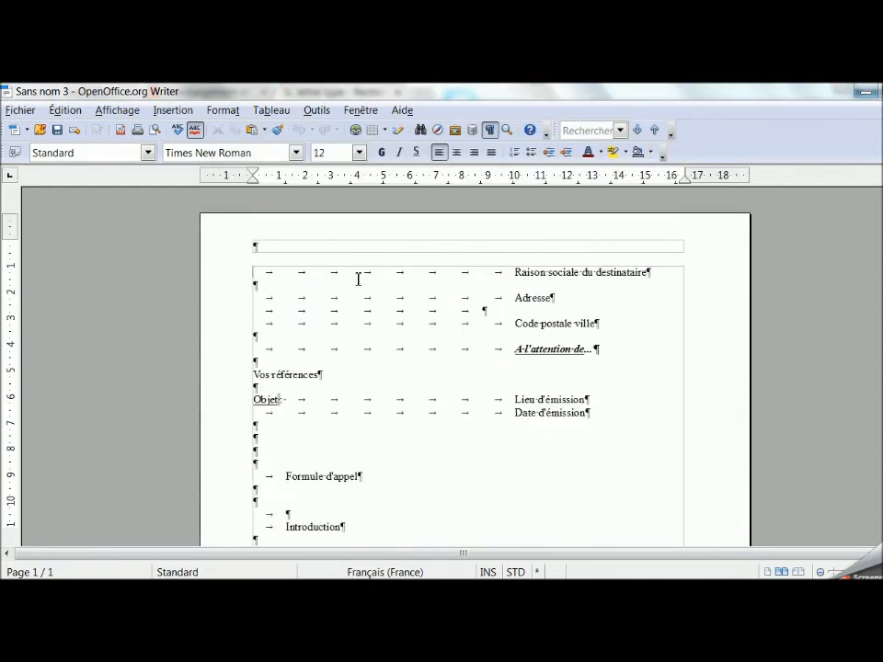
Add five empty lines inside the header to move the recipient block down
click(309, 241)
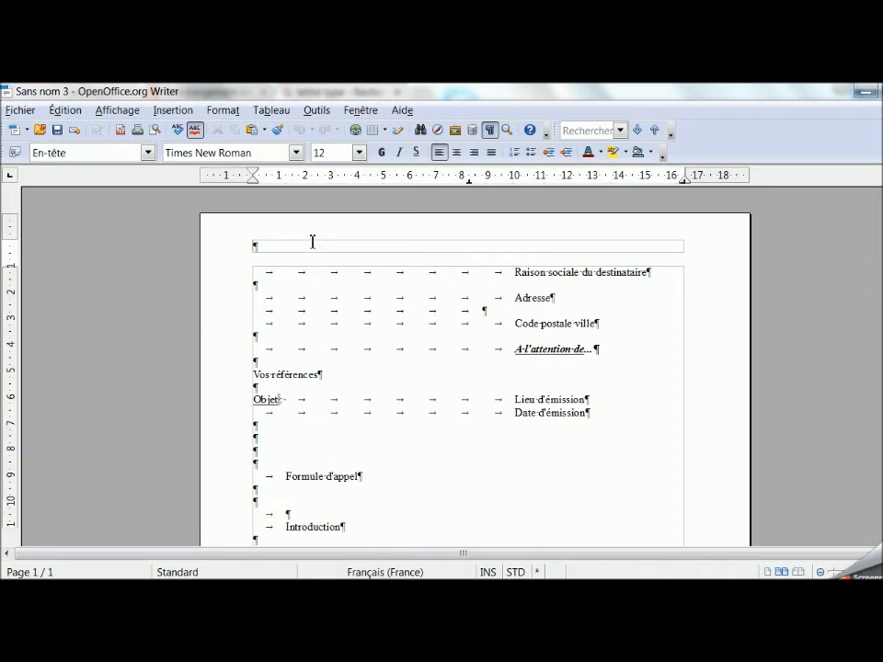
key(Return)
key(Return)
key(Return)
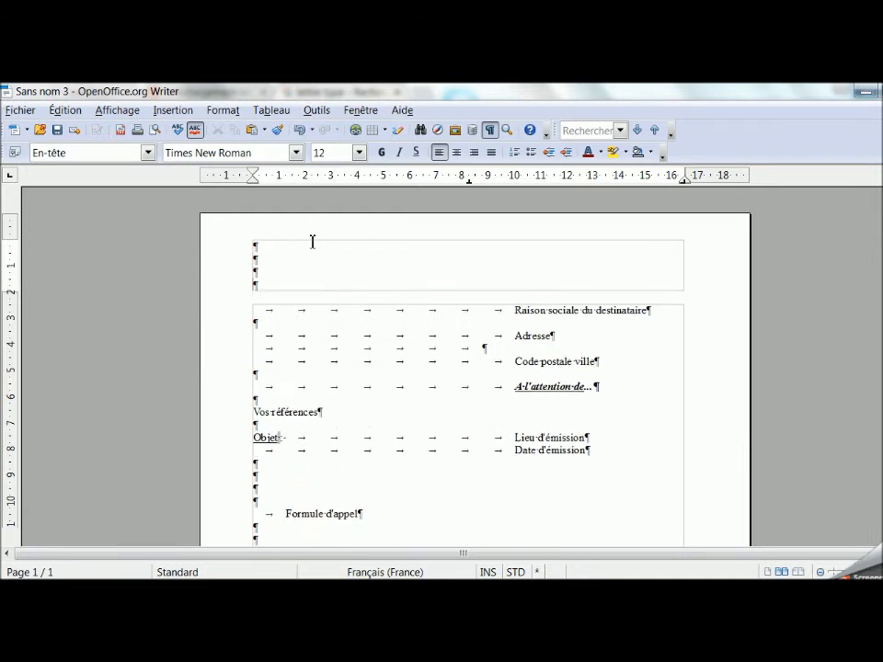
key(Return)
key(Return)
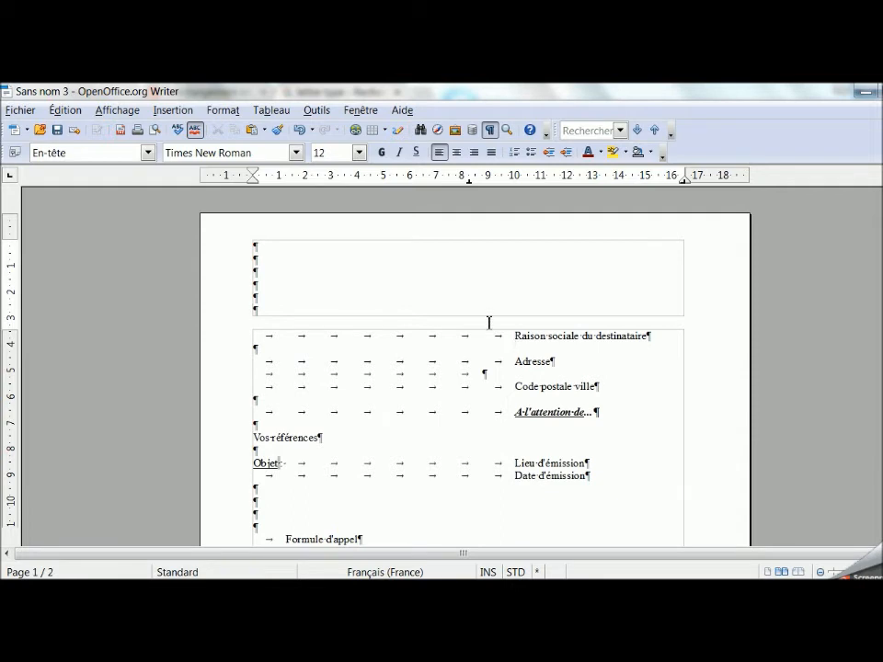
drag(511, 337, 604, 390)
click(604, 390)
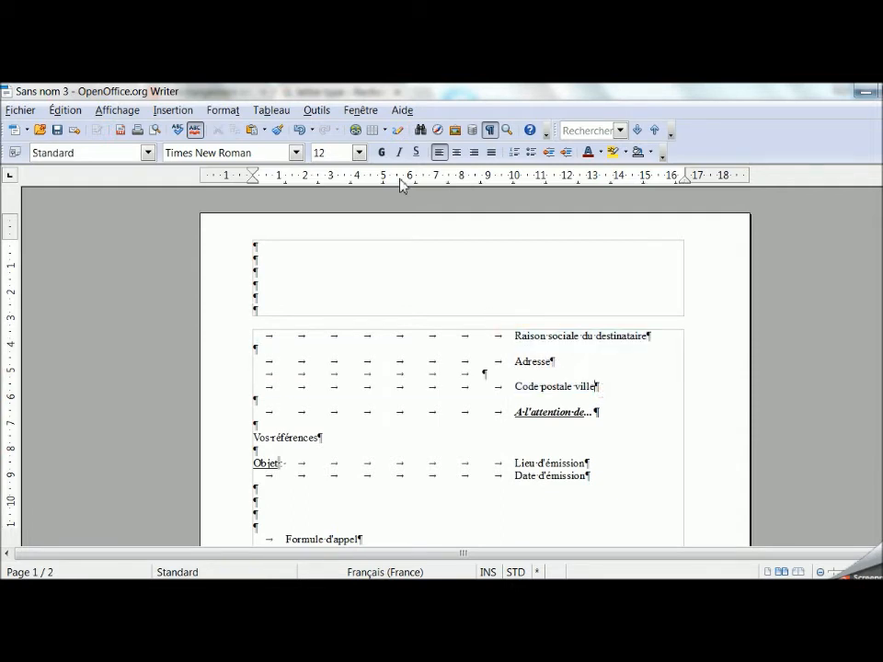
Remove the last empty line from the header
click(268, 256)
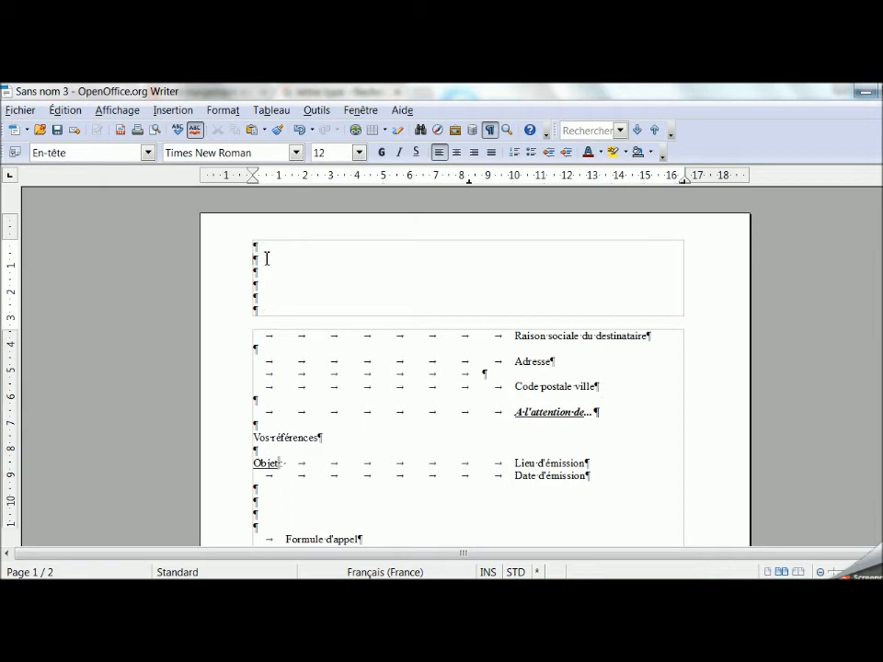
click(262, 310)
key(BackSpace)
Enter "Logos – Nom de l'expediteur" on the first line of the header
click(275, 242)
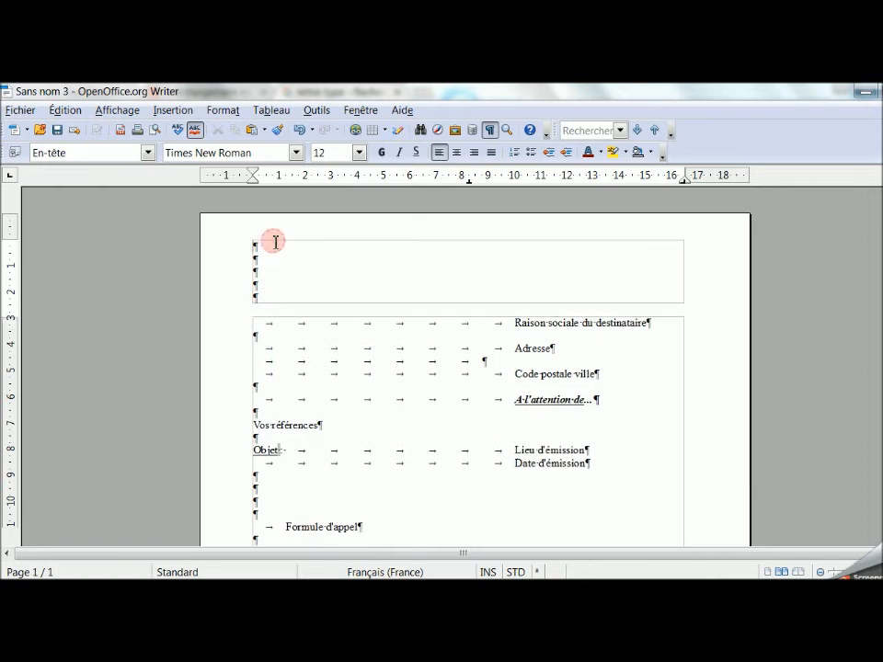
text(Logos - Nom du)
key(BackSpace)
text(e l'expediteur)
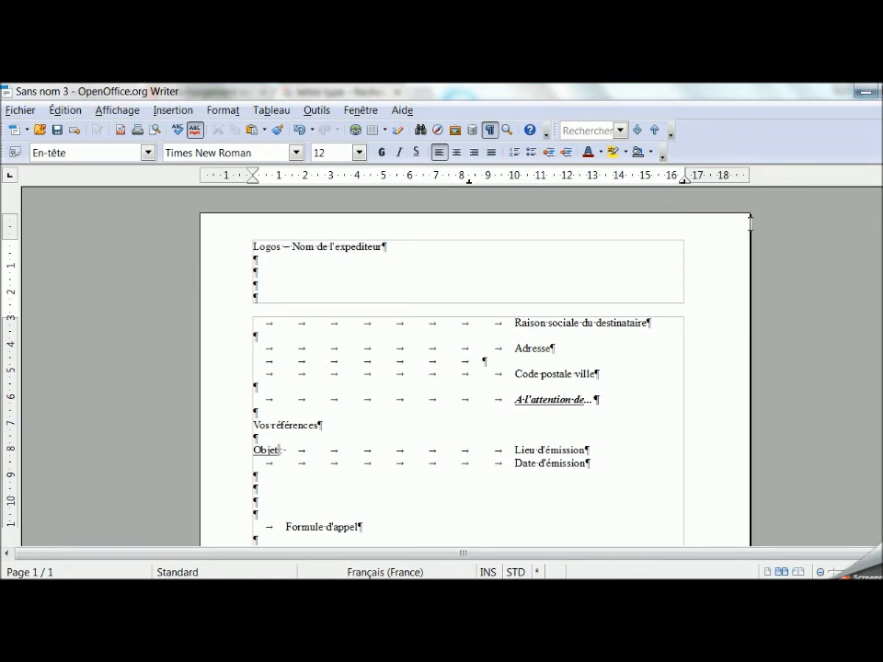
scroll(670, 221, down, 1)
scroll(441, 368, down, 6)
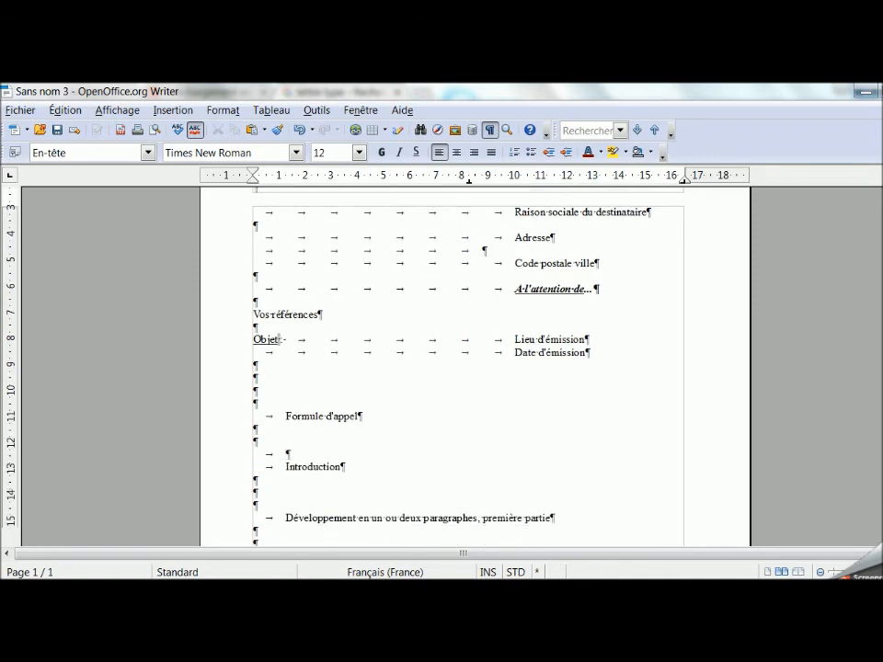
scroll(475, 368, down, 2)
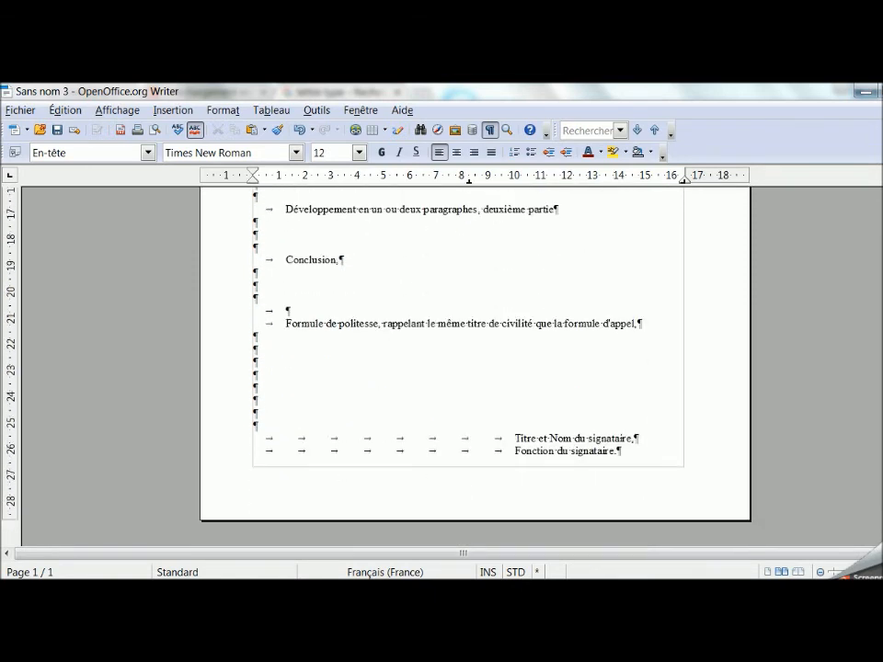
scroll(475, 368, up, 6)
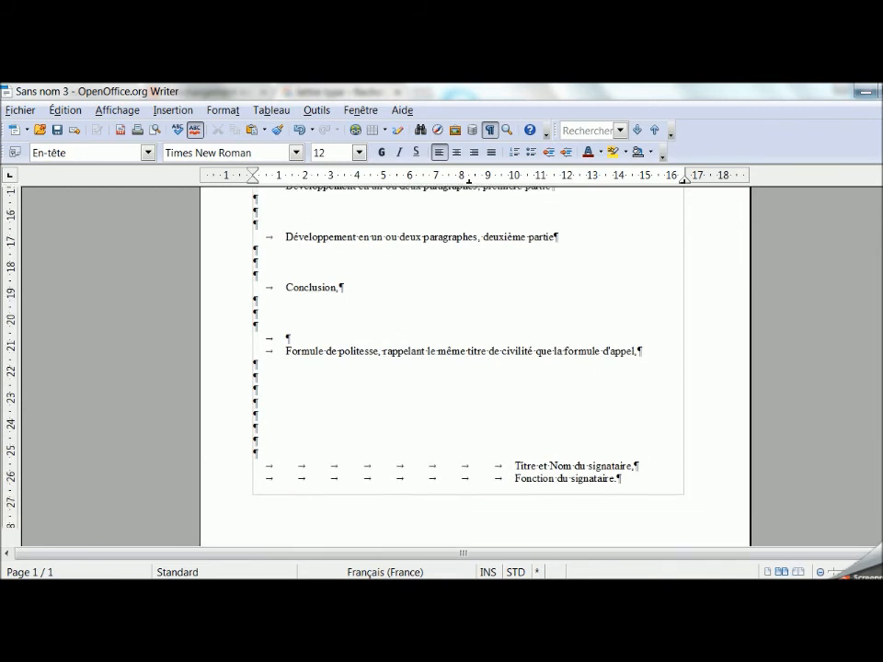
scroll(475, 368, up, 3)
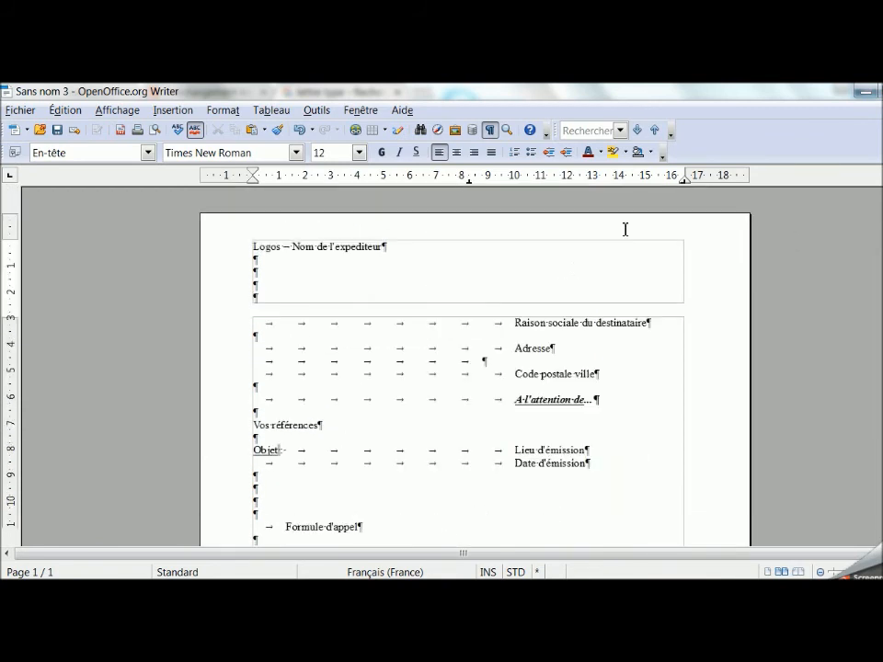